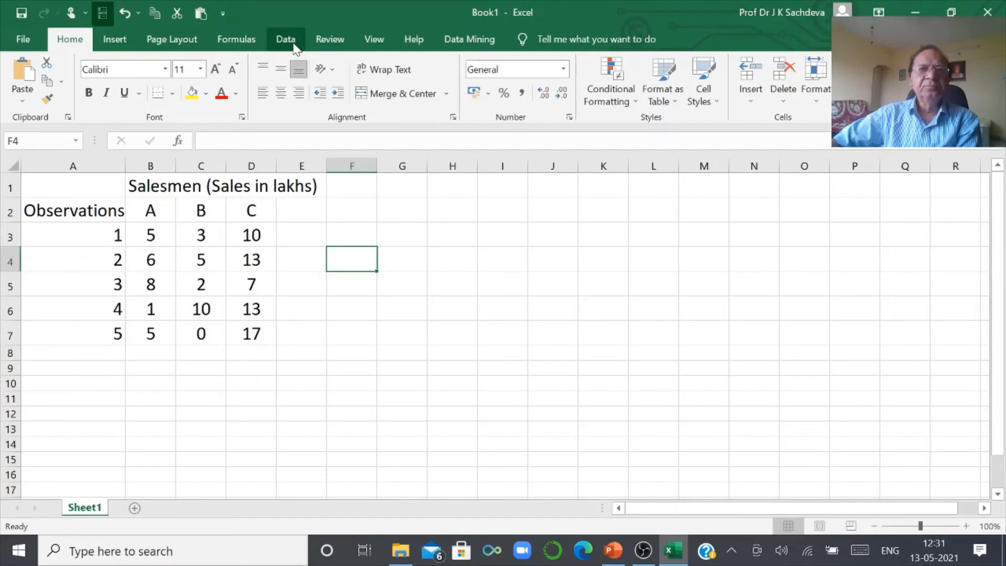
Set up a single-factor ANOVA with the Data Analysis tool on input range B2:D7, treating the first row as labels.
click(285, 40)
click(813, 64)
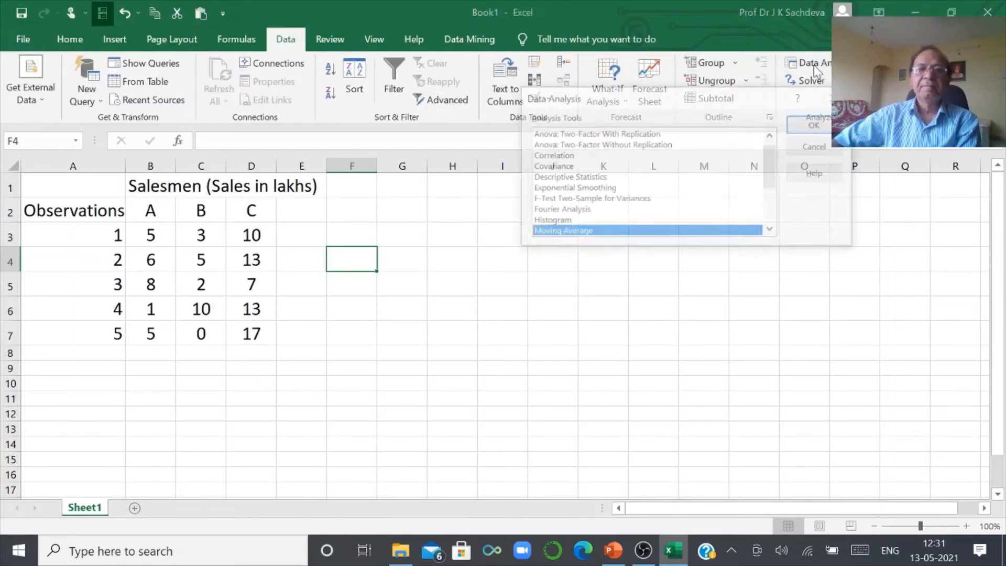
drag(771, 164, 771, 156)
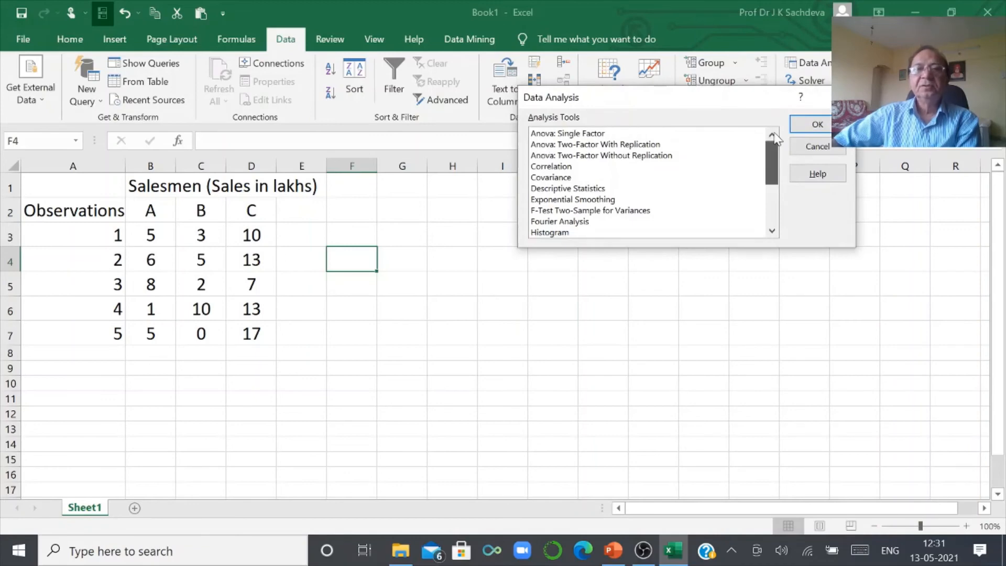
click(597, 135)
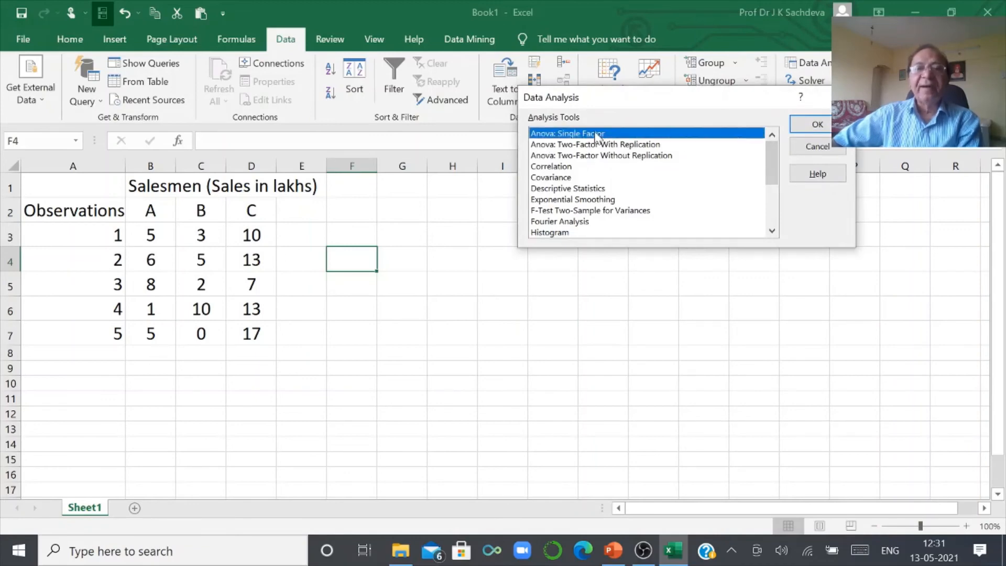
click(815, 124)
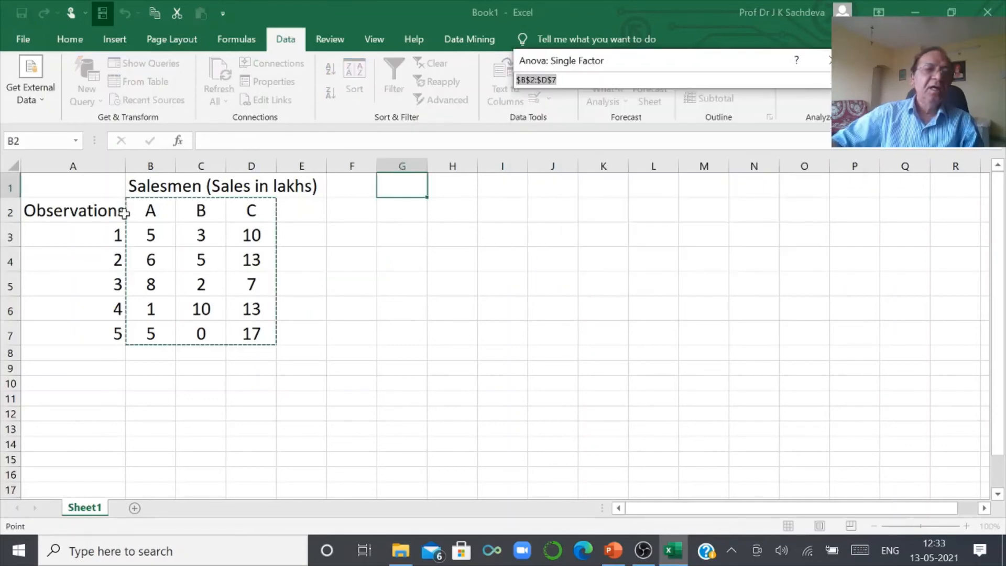
drag(133, 206, 243, 332)
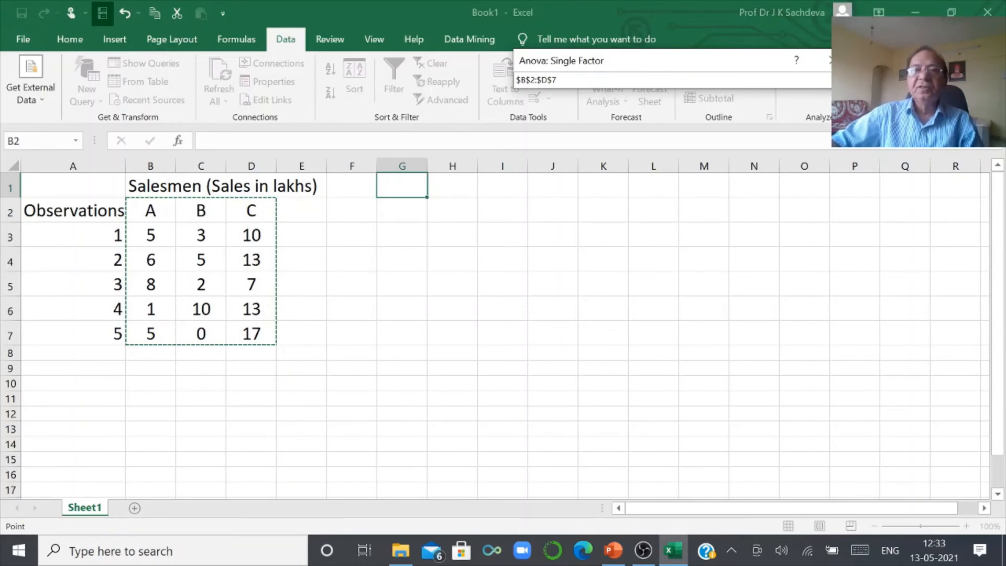
click(841, 80)
click(532, 148)
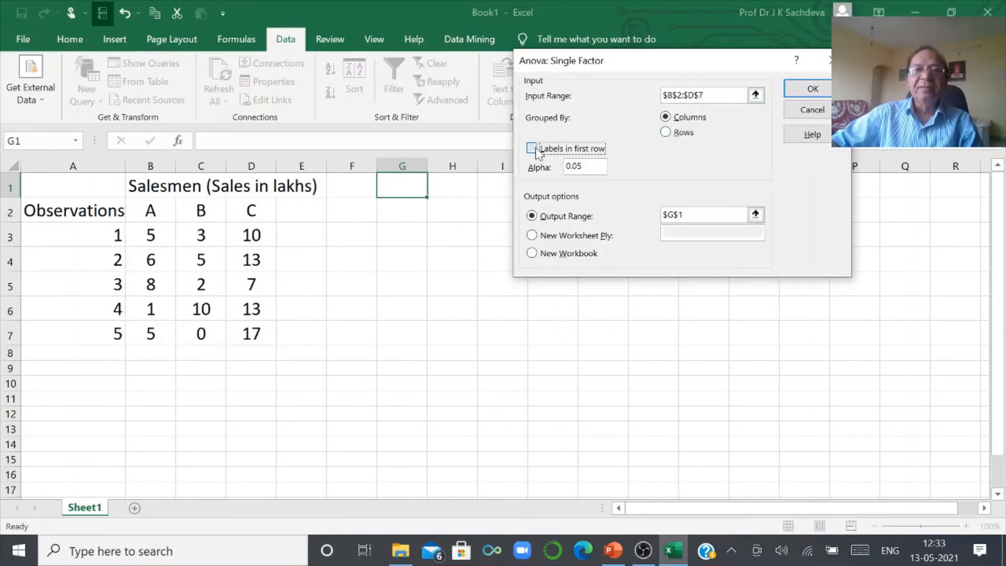
Set the single-factor ANOVA's output range to cell G1 and run the analysis.
click(532, 215)
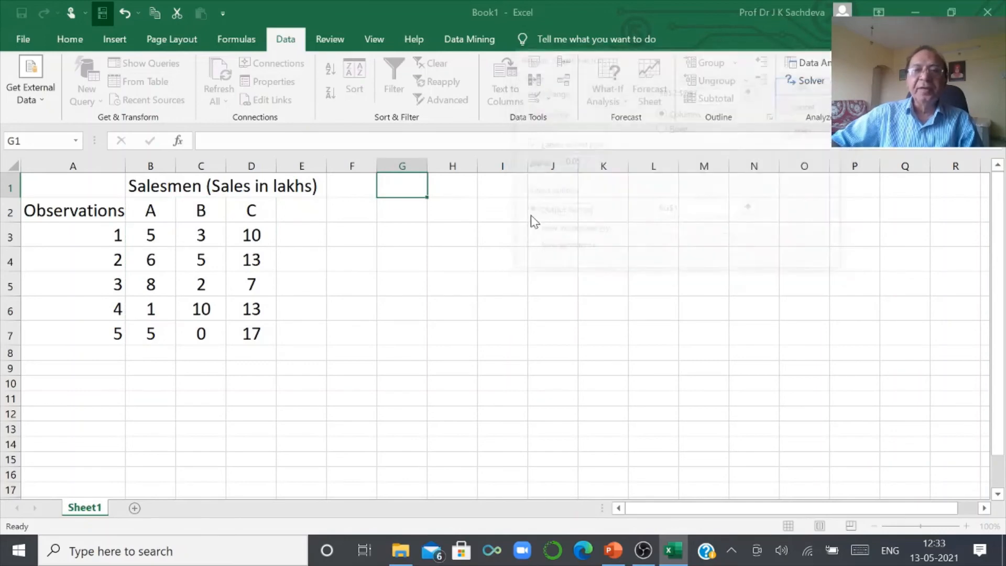
click(751, 210)
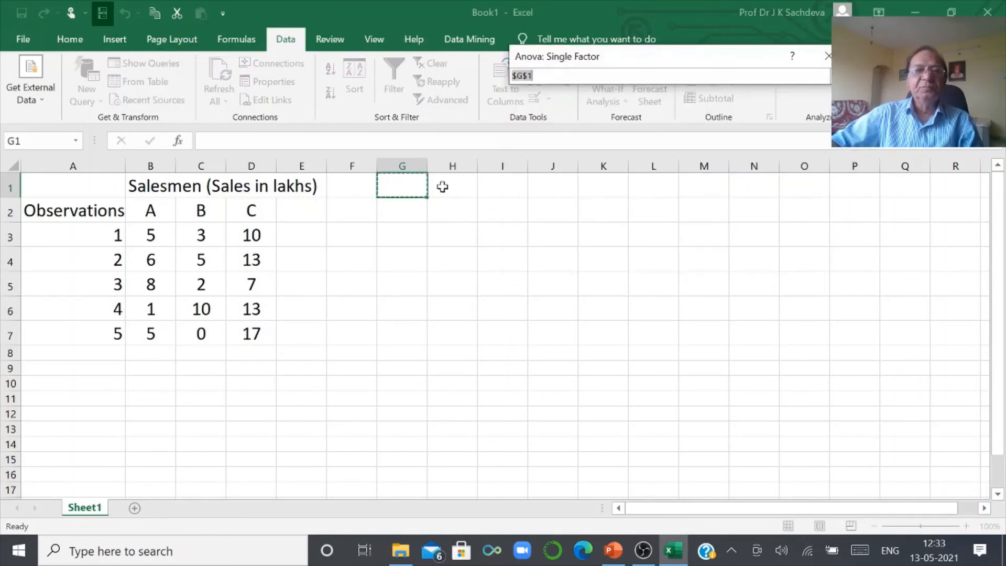
click(403, 186)
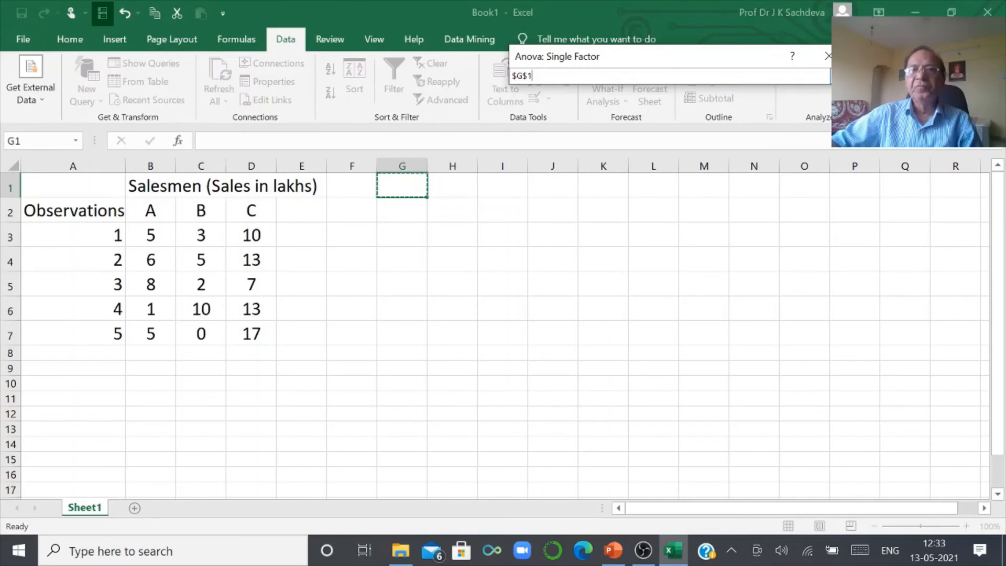
click(838, 76)
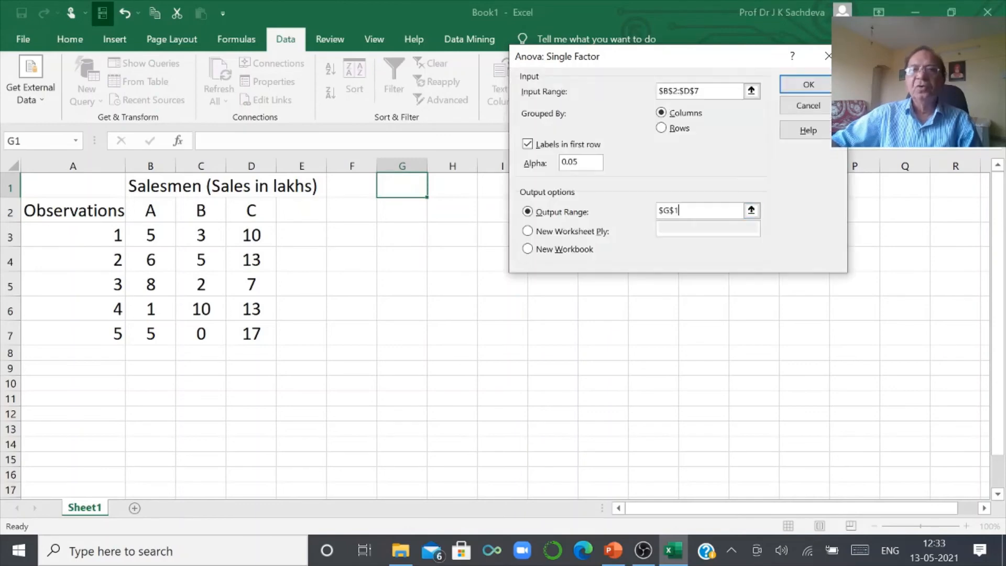
click(822, 87)
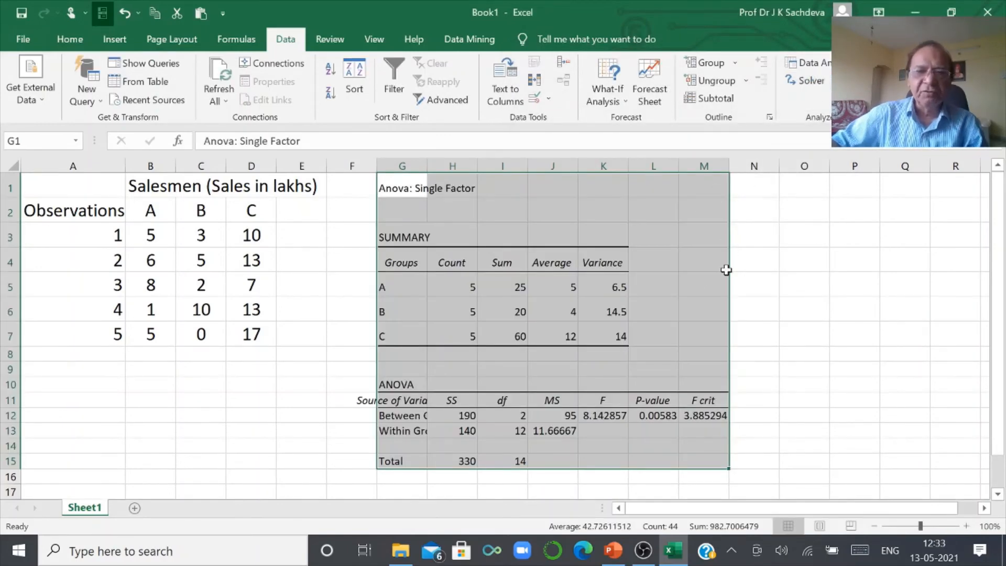
Auto-fit the width of column G to the ANOVA output labels and deselect the results.
double_click(425, 166)
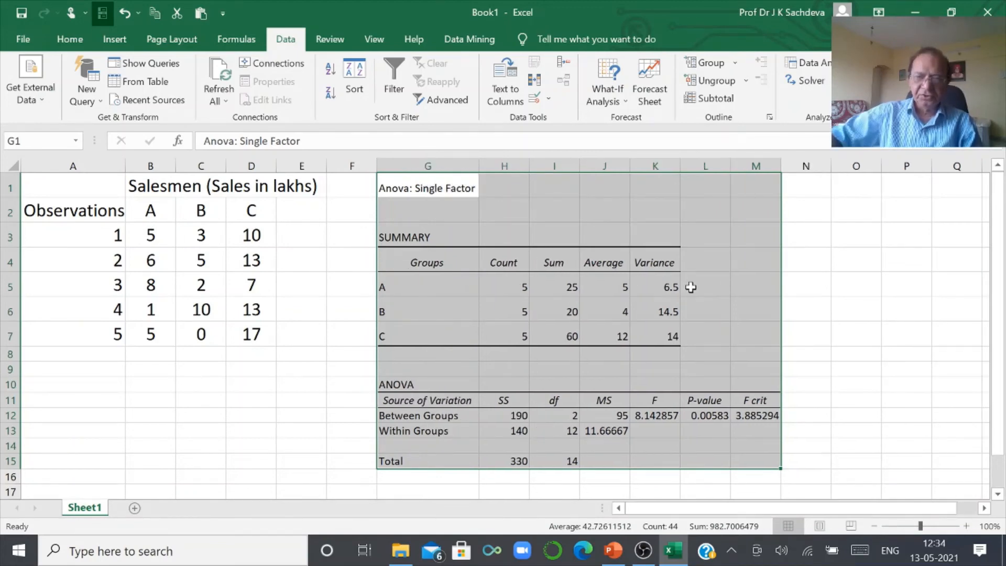
scroll(691, 288, down, 1)
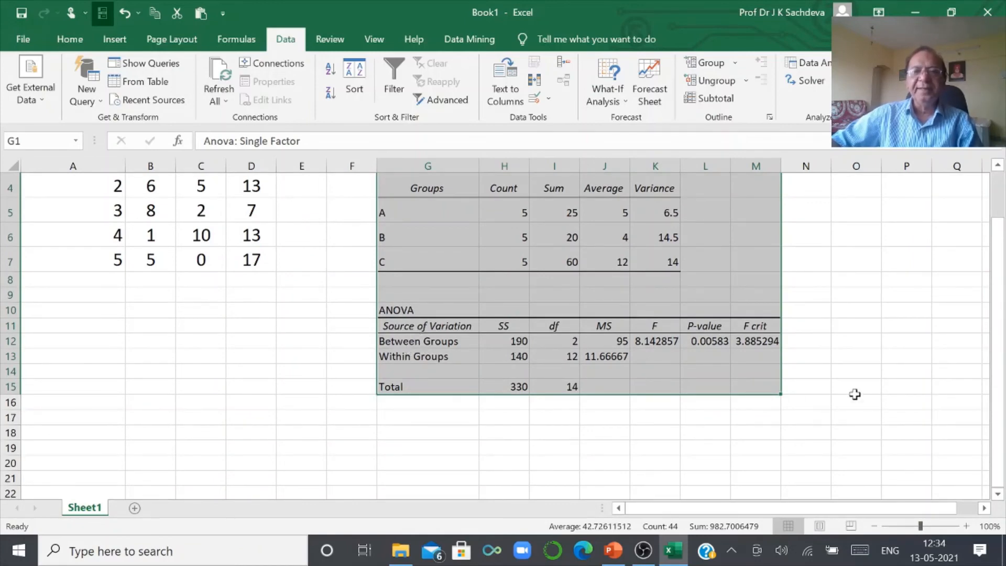
click(873, 392)
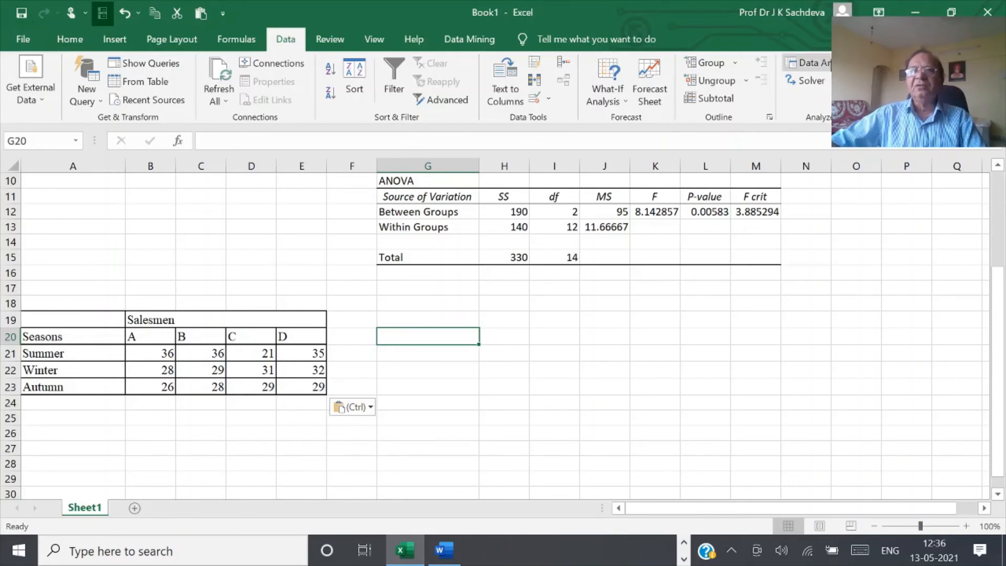
Set up a two-factor ANOVA without replication using the seasonal sales figures in B21:E23 as the input range.
click(807, 63)
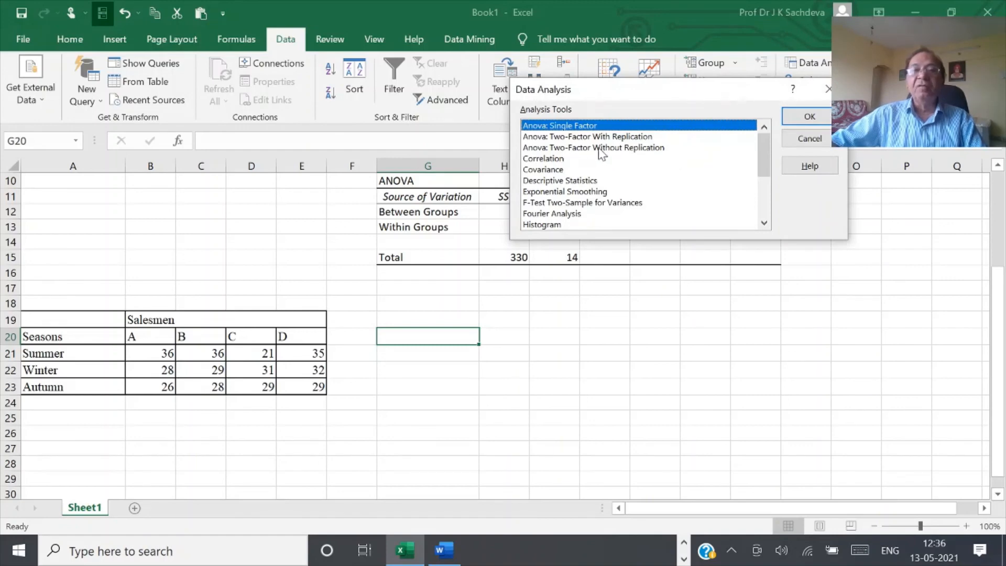
click(628, 148)
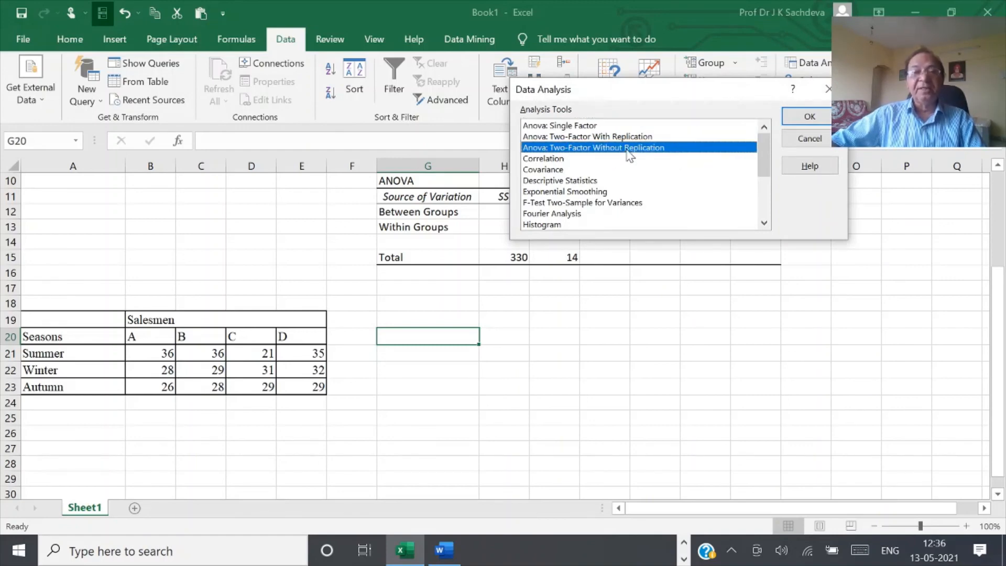
click(809, 120)
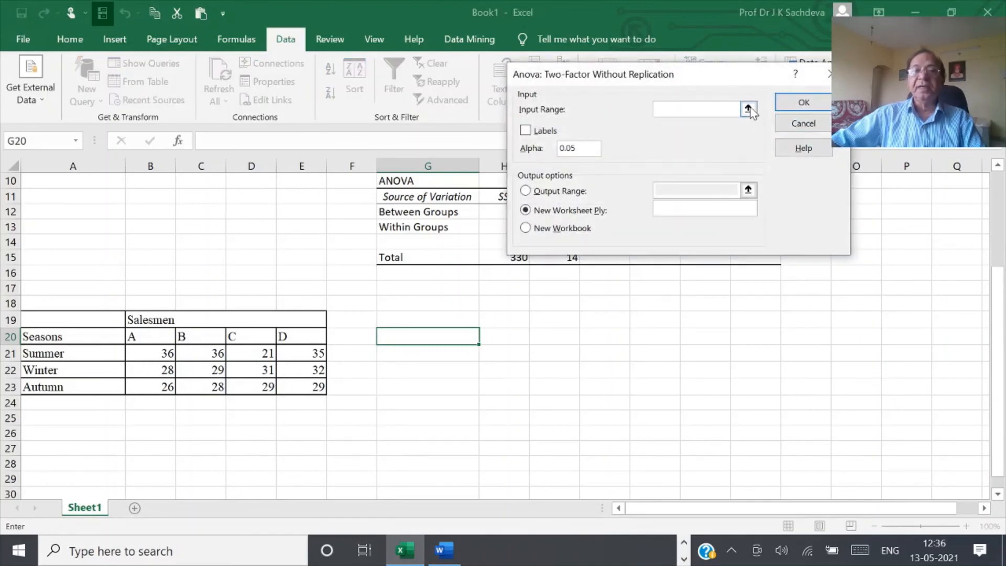
click(747, 109)
click(145, 350)
drag(145, 351, 300, 387)
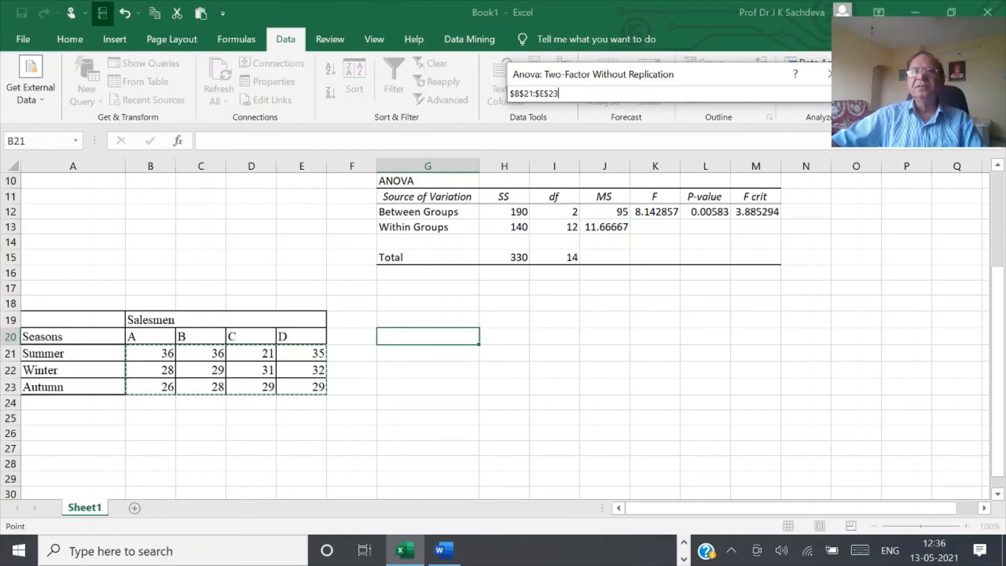
key(Return)
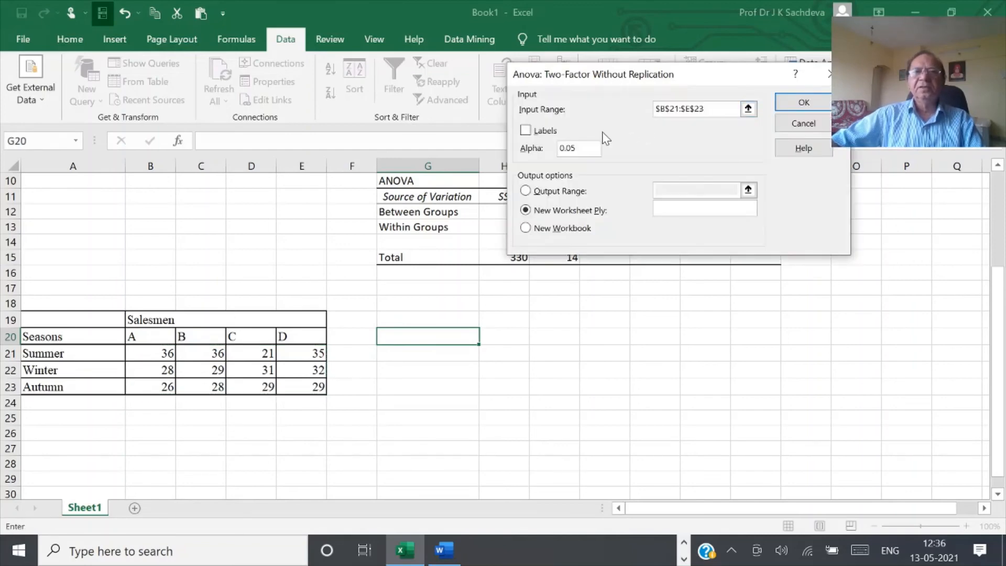
Set the two-factor ANOVA's output range to cell G20, run the analysis and review its summary and ANOVA tables.
click(525, 191)
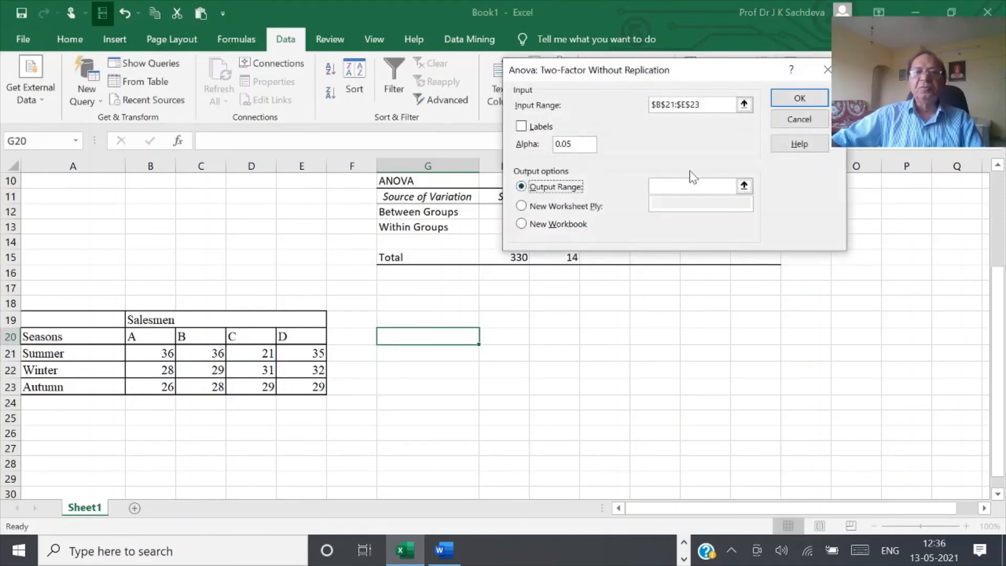
click(748, 186)
click(432, 337)
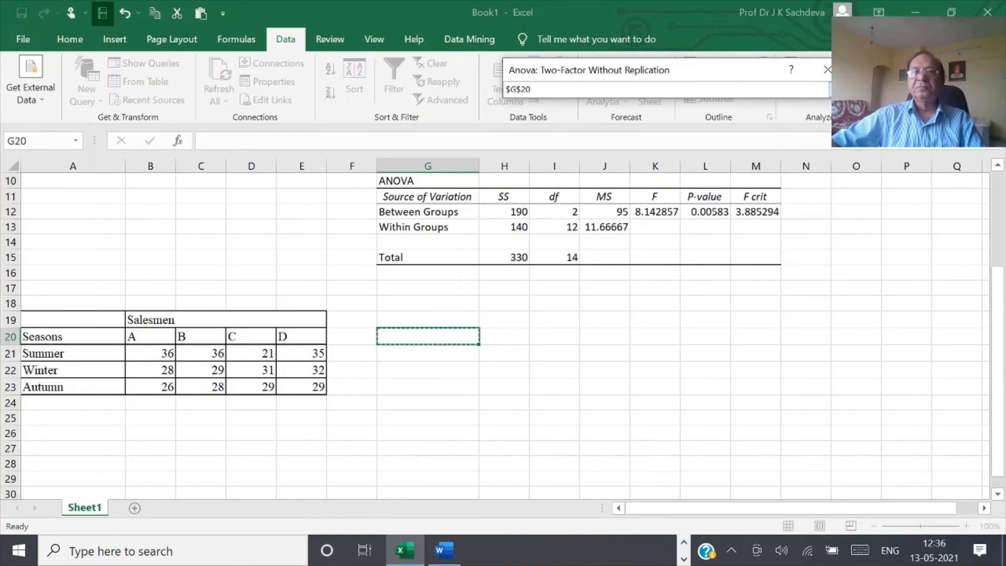
click(833, 89)
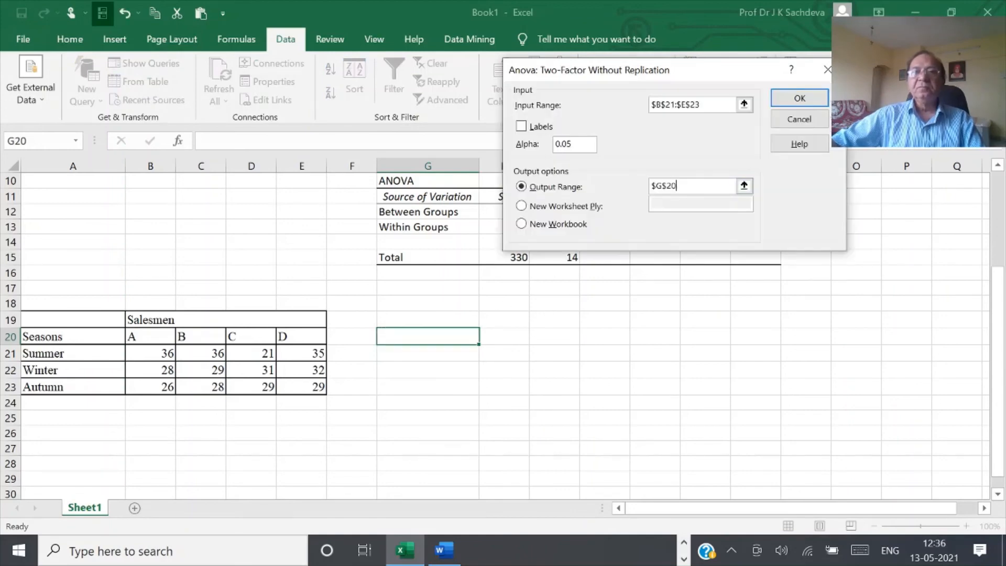
click(800, 99)
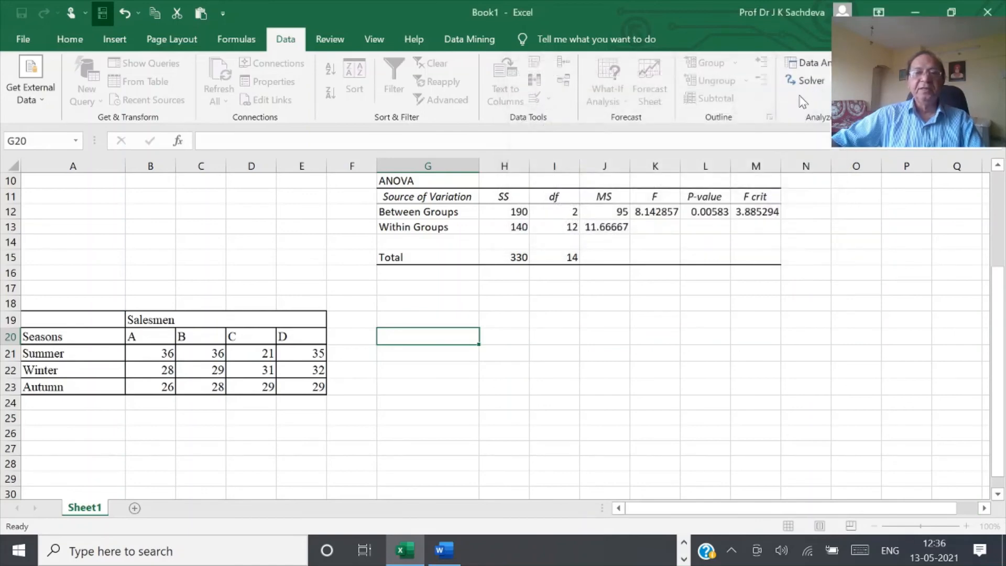
scroll(800, 267, down, 4)
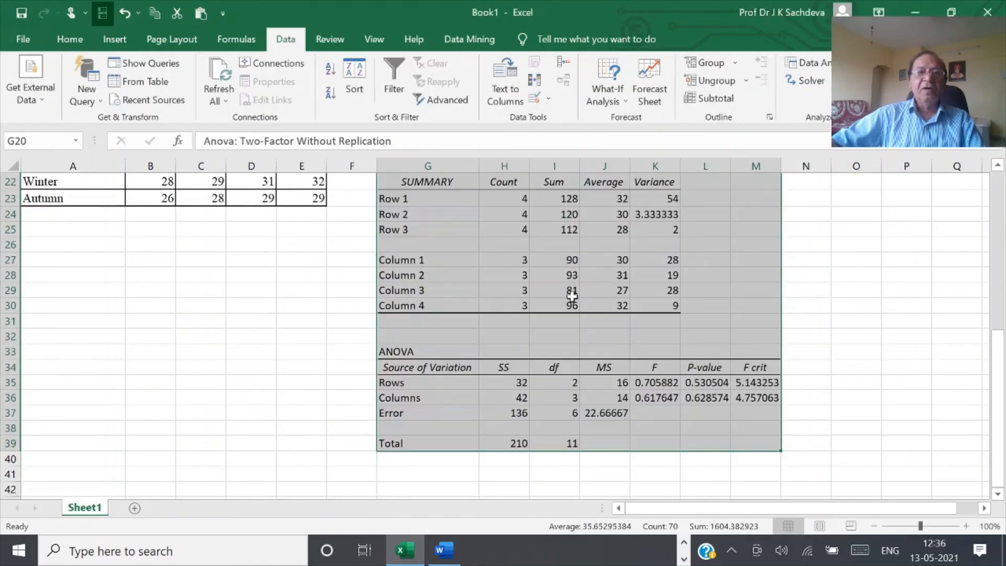
scroll(572, 291, up, 2)
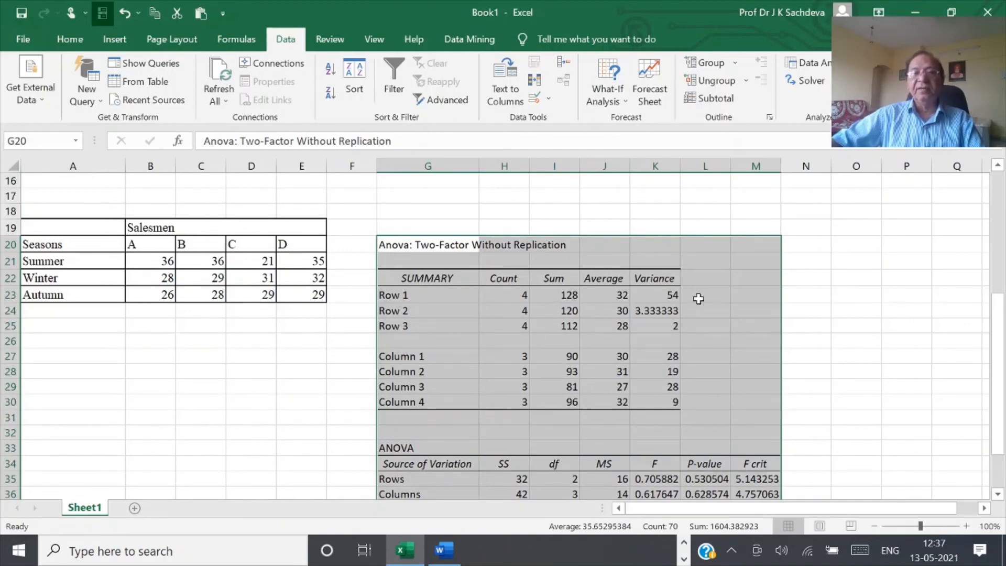
scroll(694, 296, down, 2)
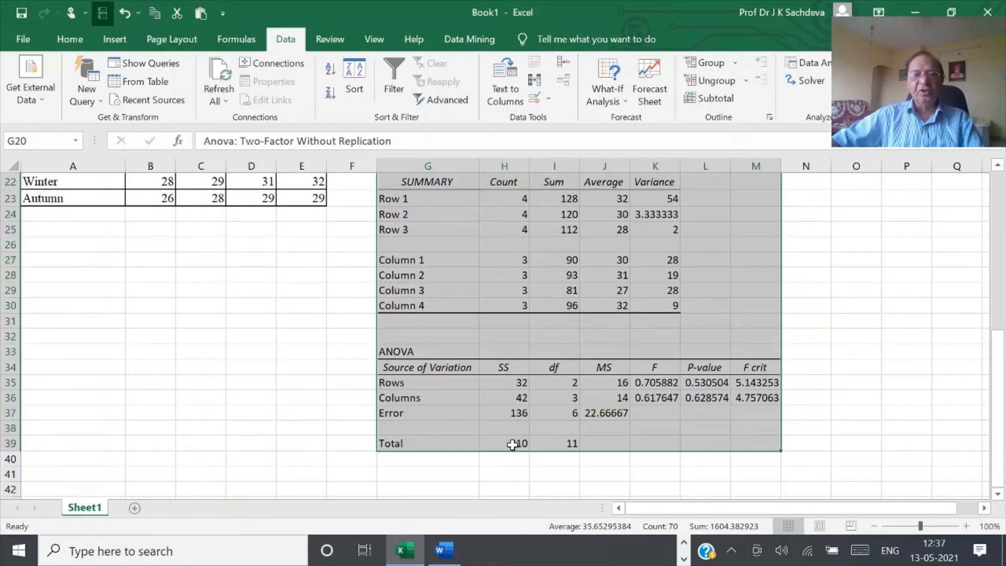